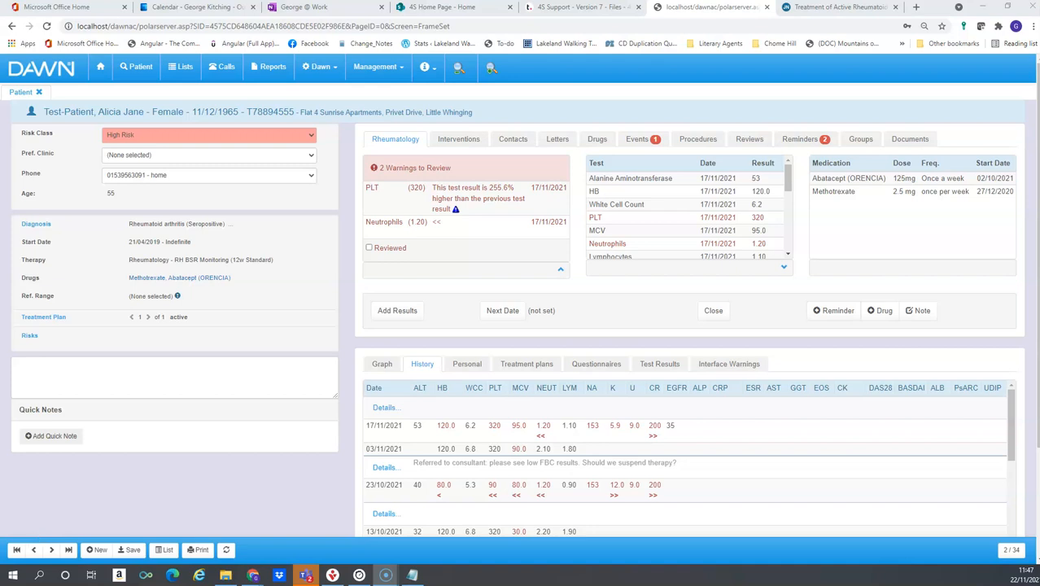
# Open the Reference Range management table.
pyautogui.click(37, 544)
pyautogui.click(317, 67)
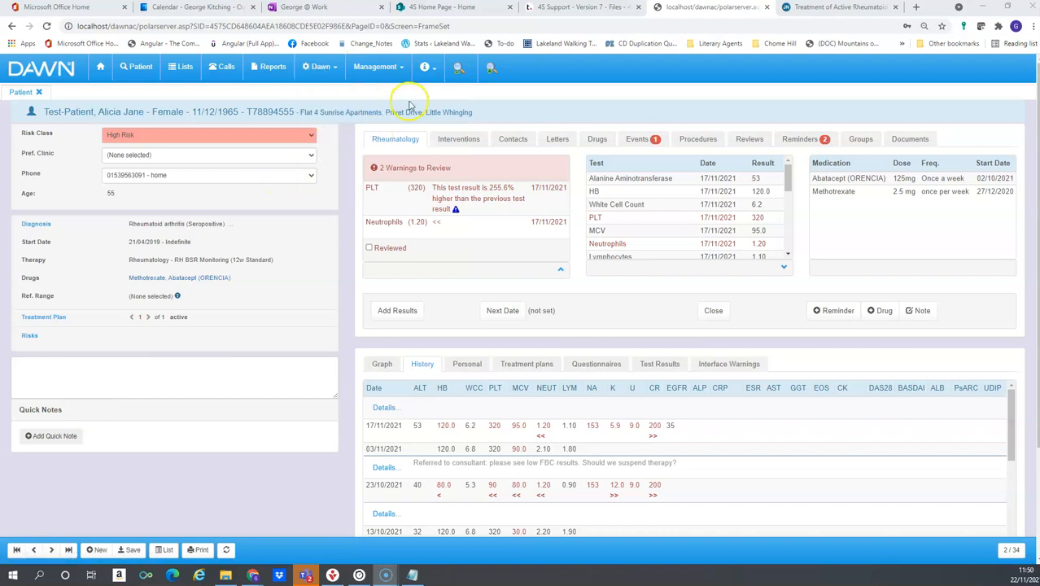
pyautogui.click(383, 68)
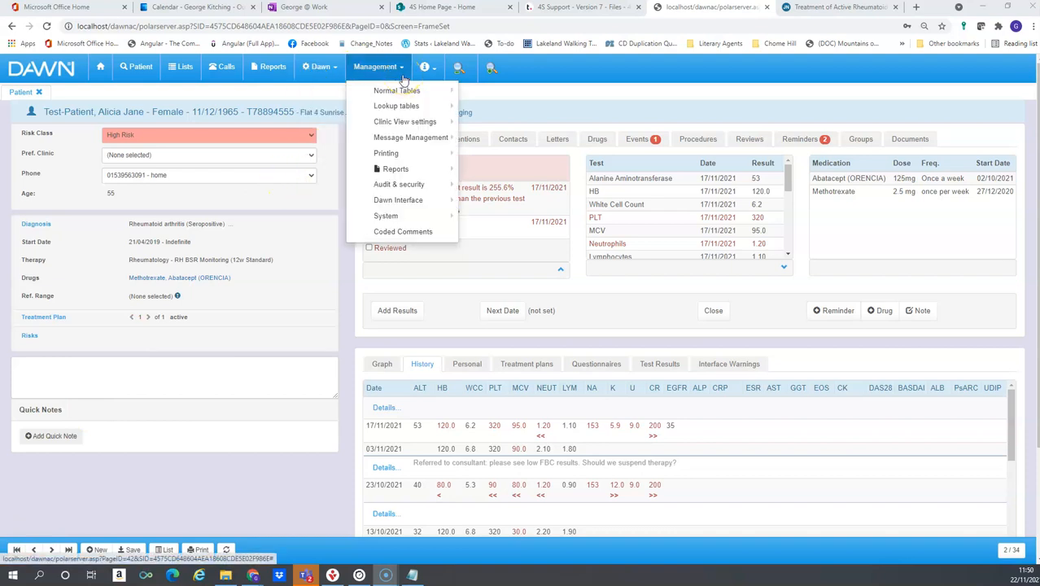
pyautogui.moveTo(399, 91)
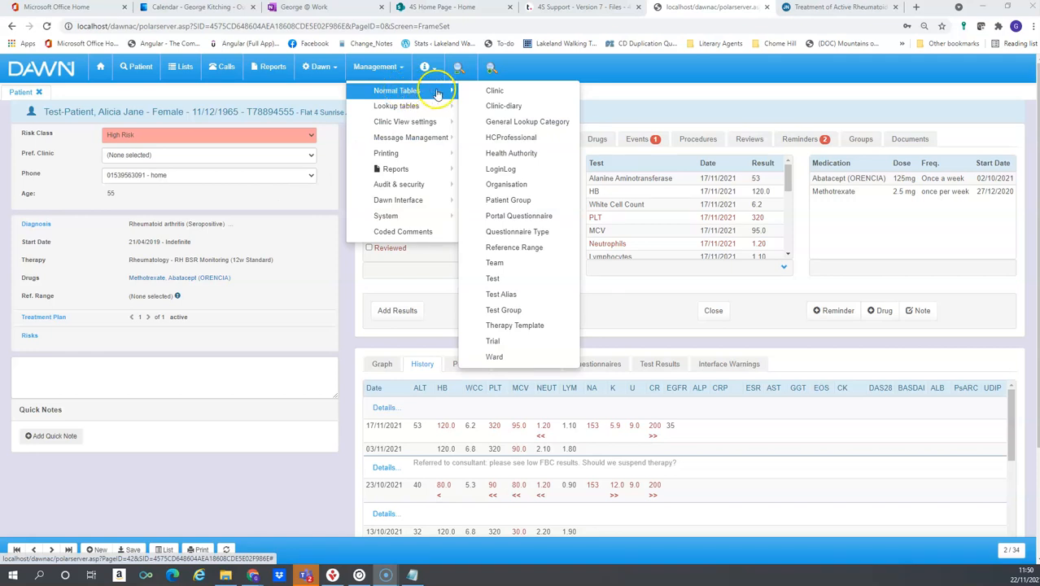
pyautogui.click(497, 225)
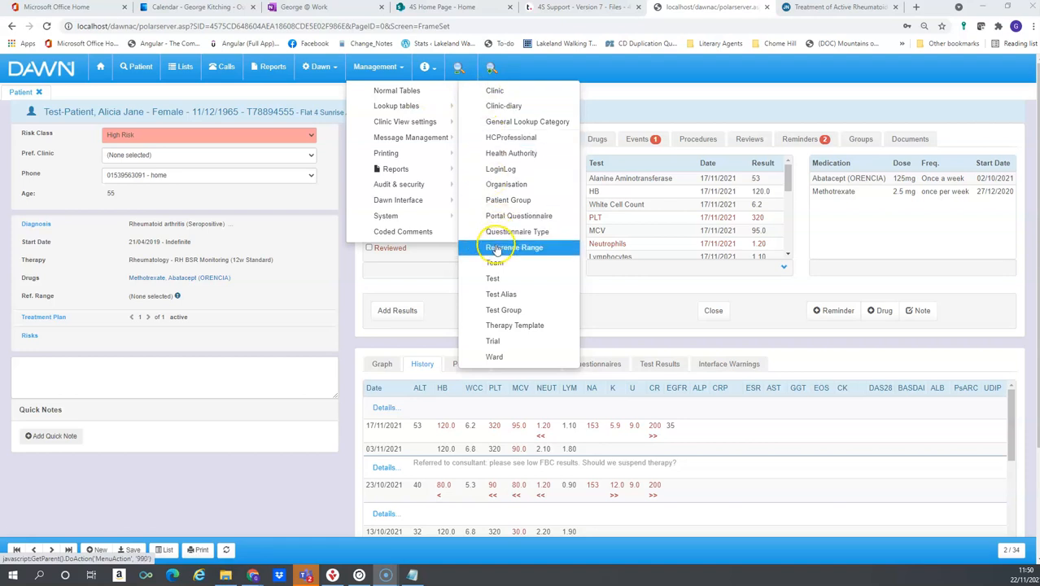
pyautogui.click(497, 247)
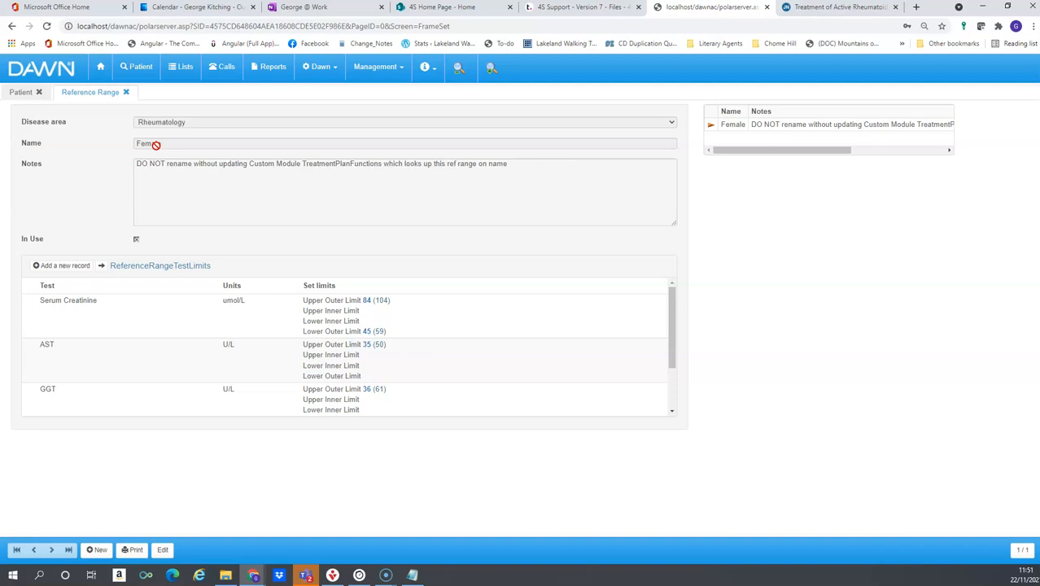
# Open the Serum Creatinine test limits of the Female reference range in edit mode, acknowledging the test parameter warning.
pyautogui.moveTo(672, 307); pyautogui.dragTo(667, 277)
pyautogui.click(76, 269)
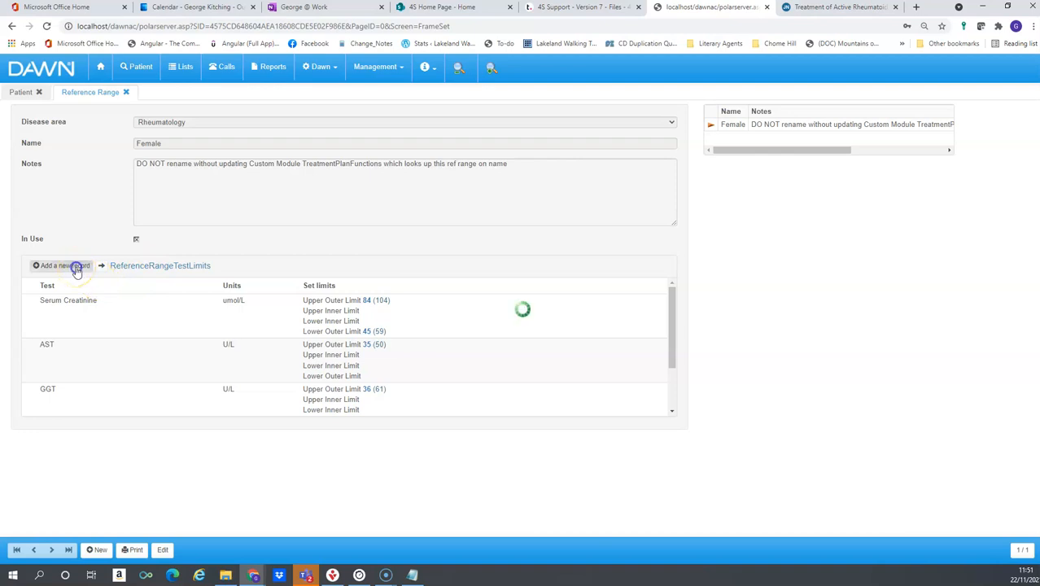
pyautogui.click(530, 125)
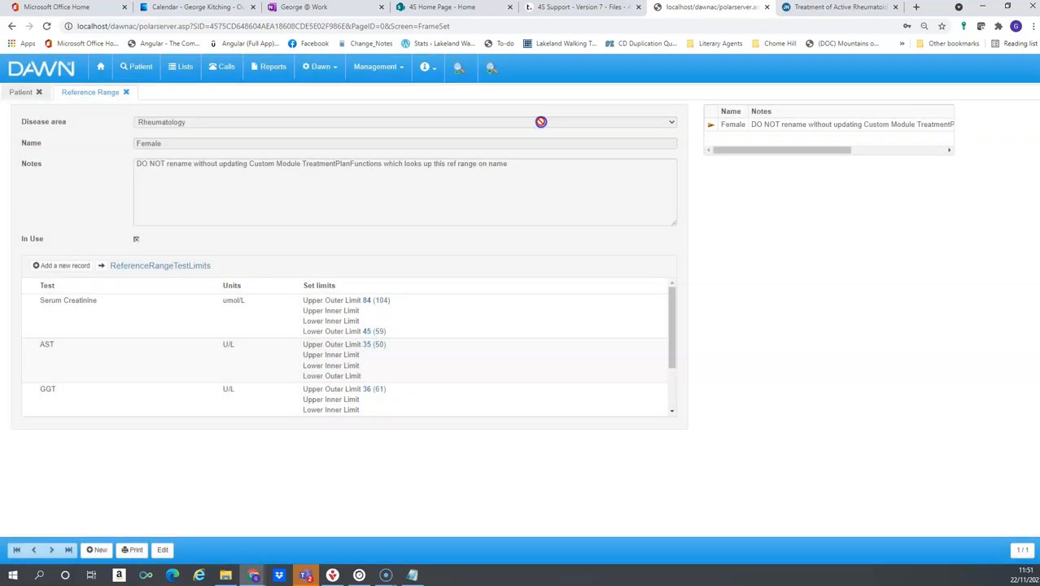
pyautogui.doubleClick(135, 320)
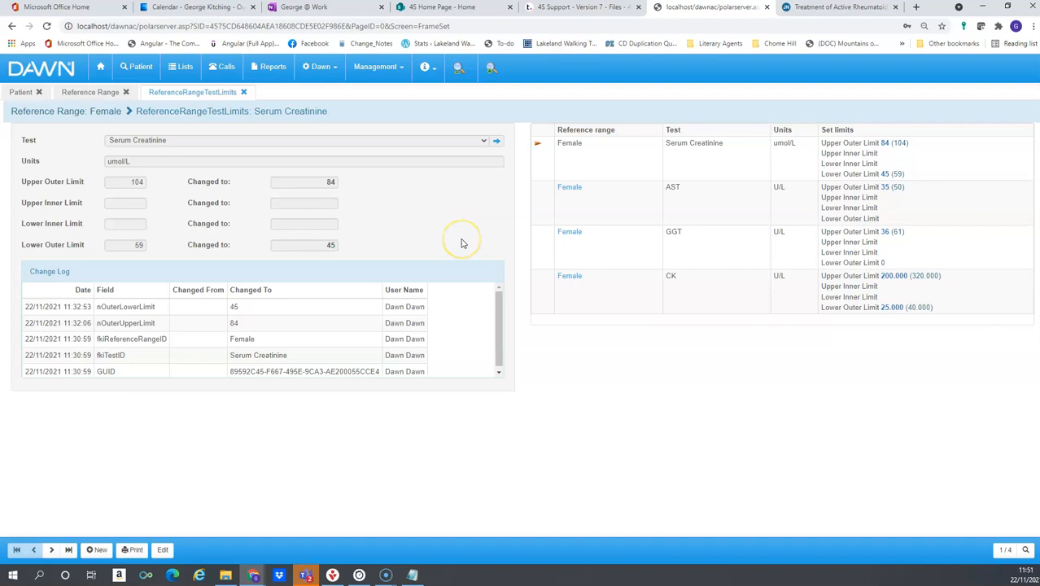
pyautogui.click(162, 552)
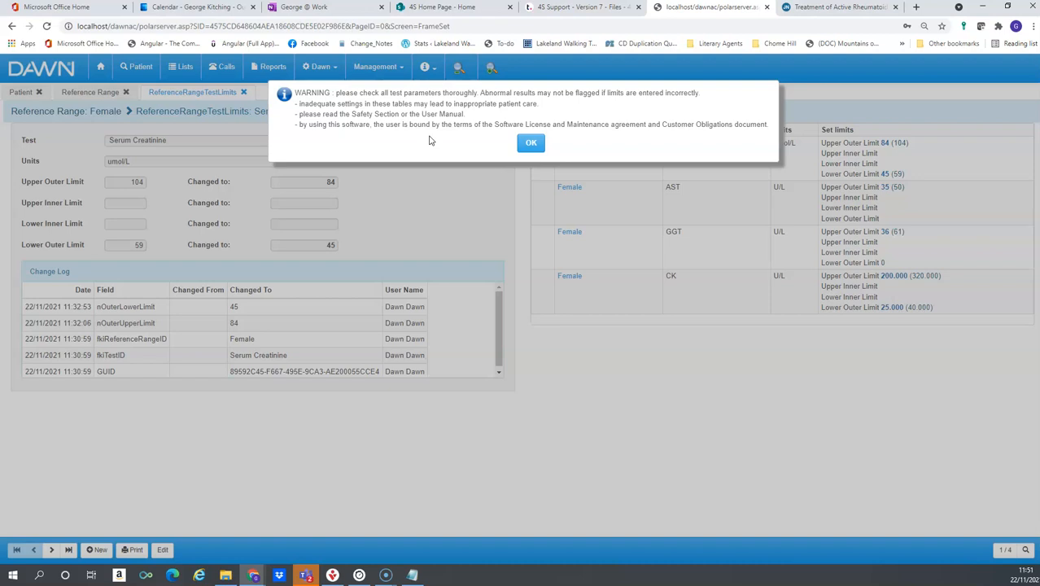
pyautogui.click(530, 142)
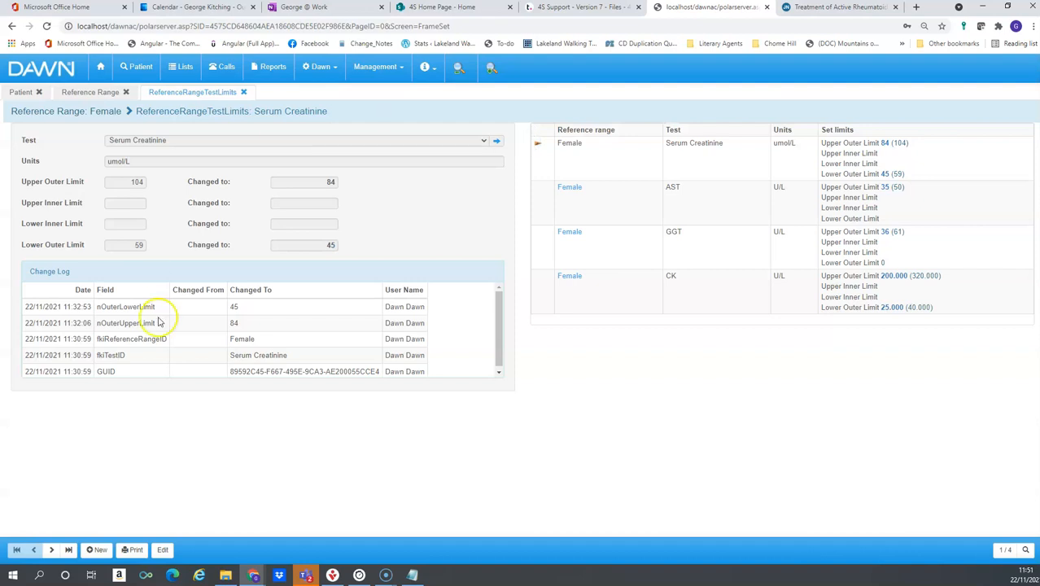
pyautogui.click(163, 550)
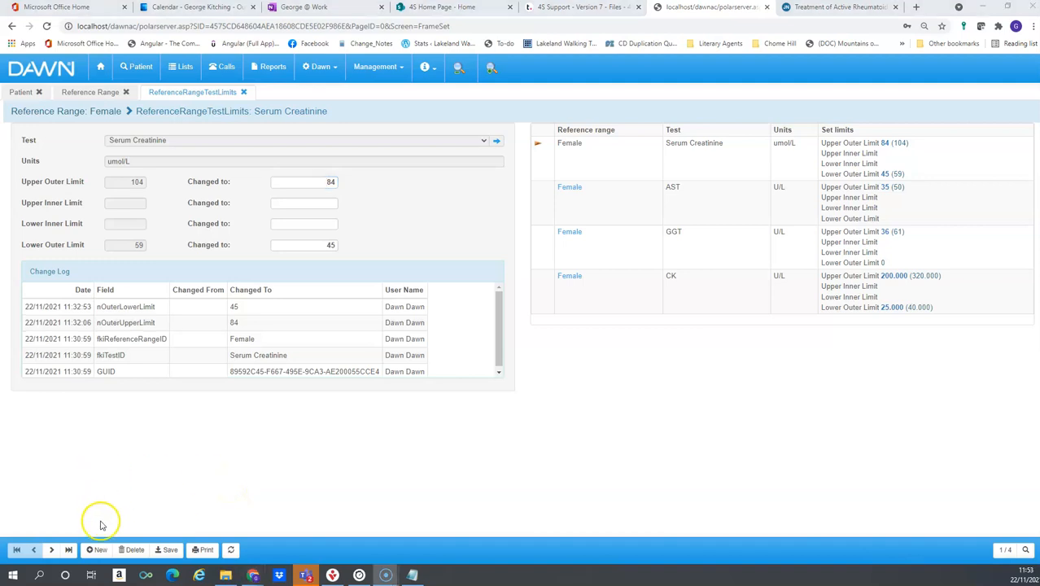
# Add a new test limits record for HB to the Female reference range.
pyautogui.click(98, 551)
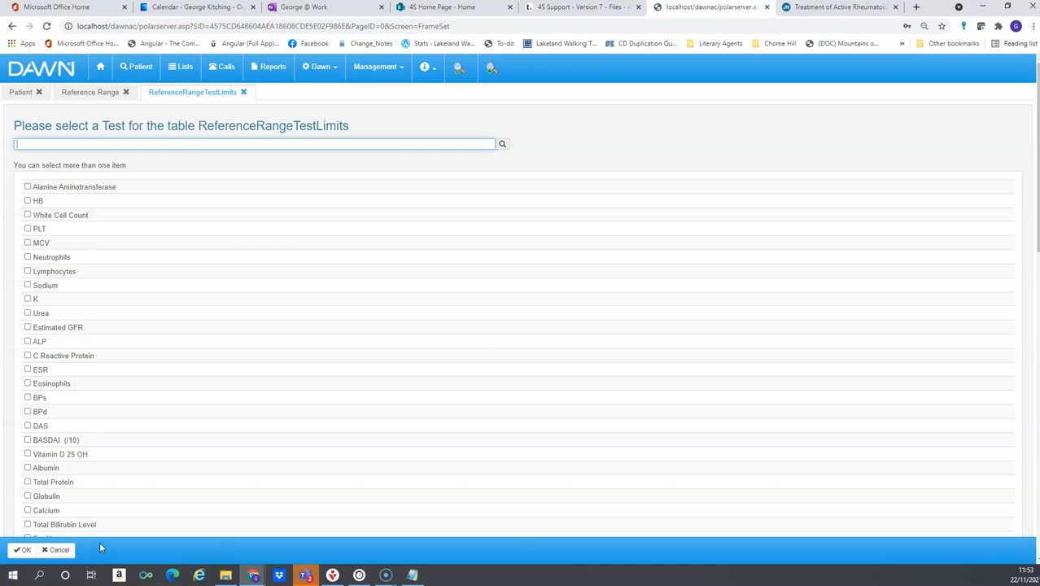
pyautogui.click(28, 202)
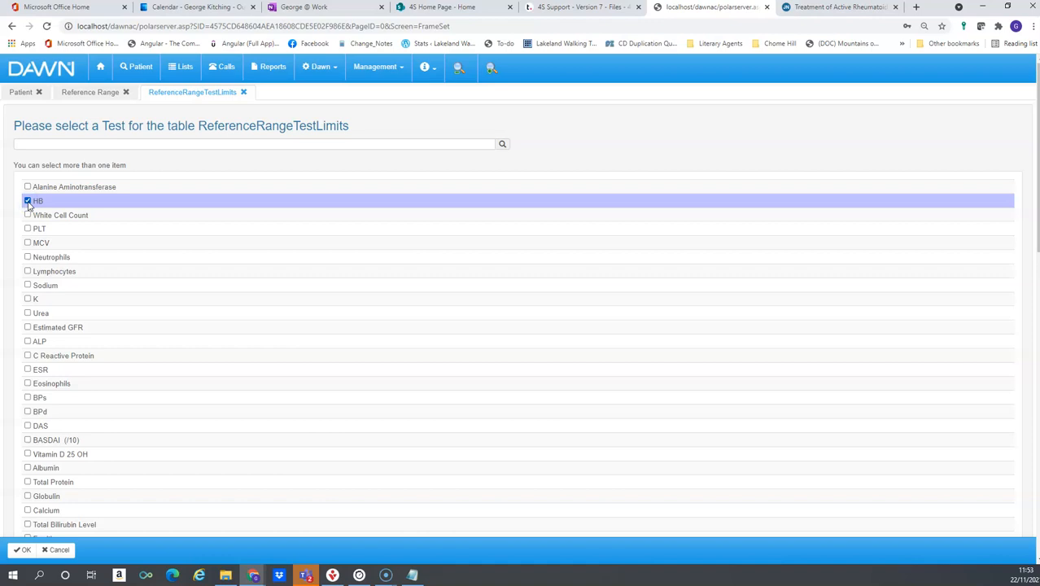
pyautogui.click(26, 554)
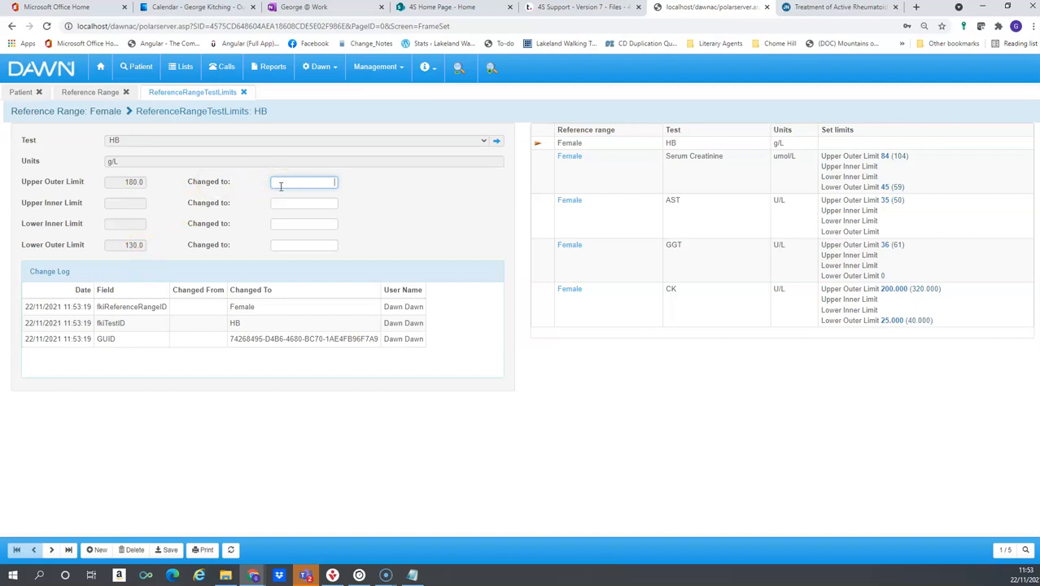
# Set HB's changed upper outer limit to 165 and lower outer limit to 115, and save the record.
pyautogui.write('165')
pyautogui.click(328, 245)
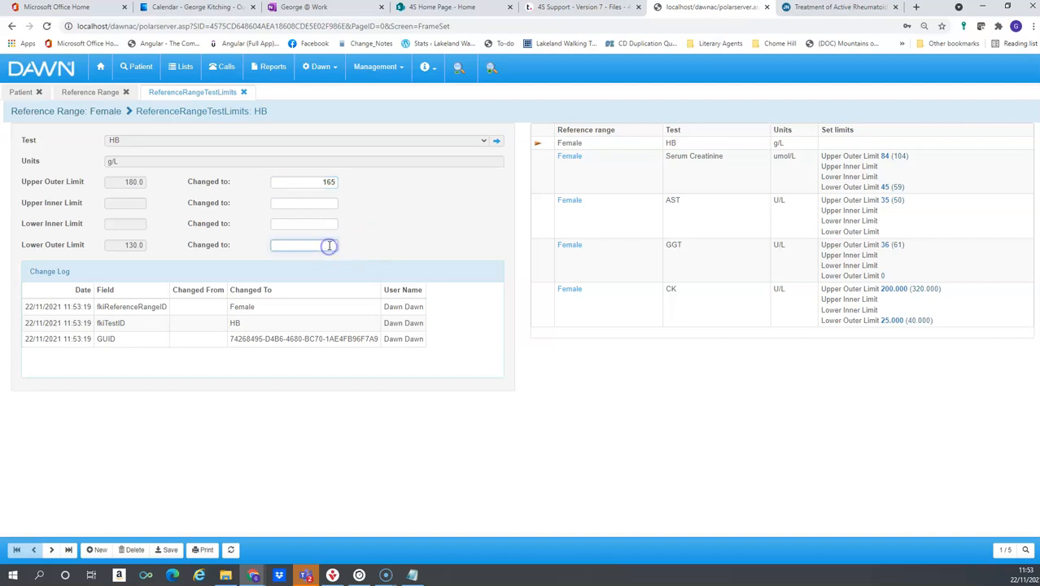
pyautogui.write('115')
pyautogui.click(169, 551)
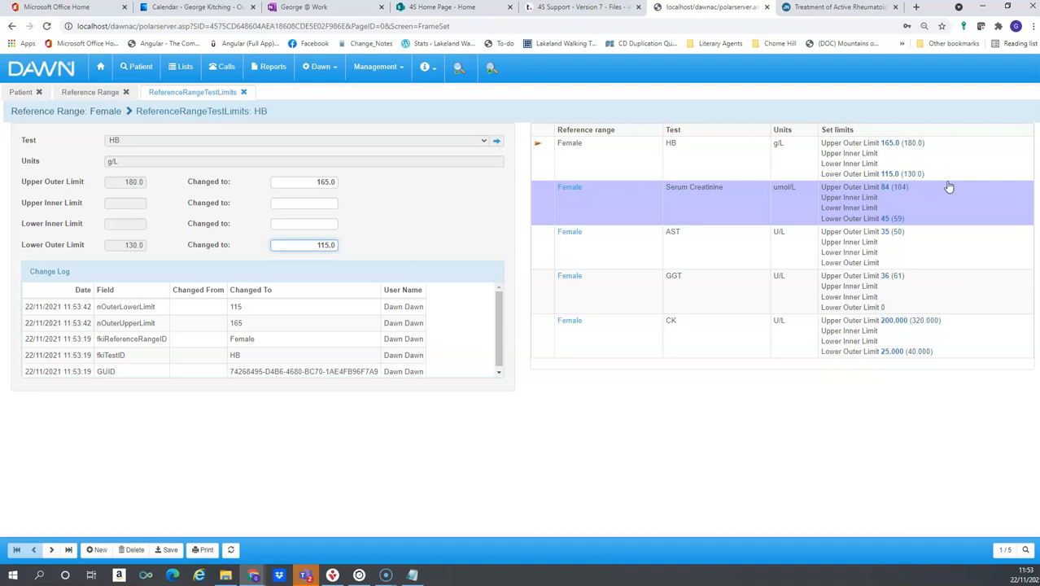
pyautogui.click(906, 227)
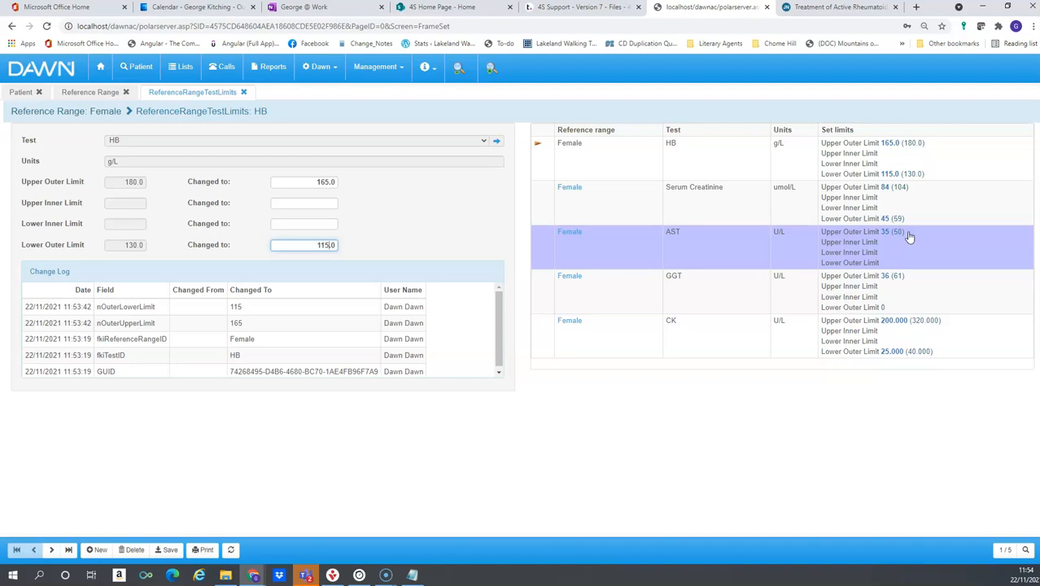
pyautogui.click(908, 277)
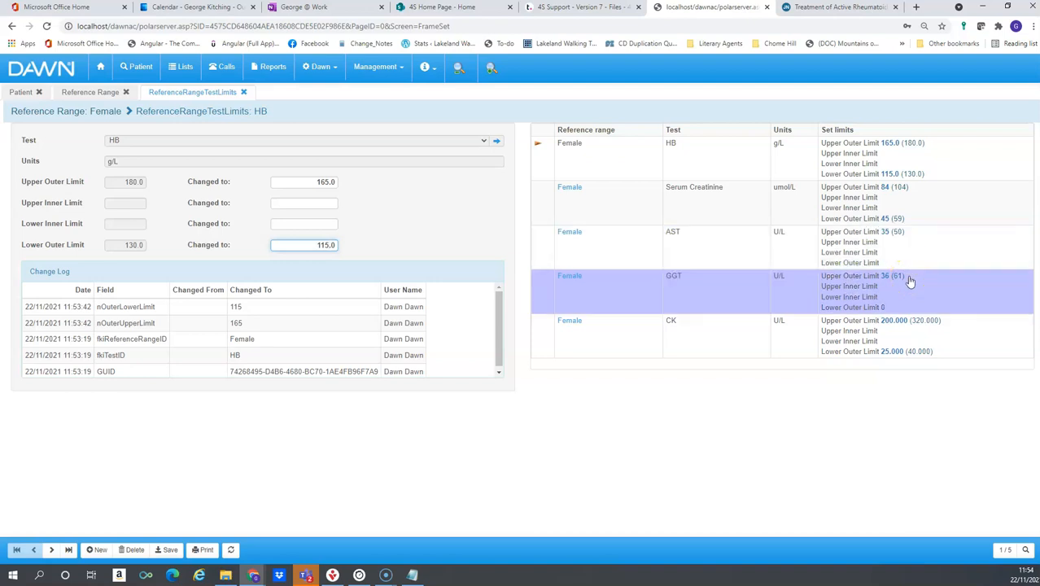
pyautogui.click(913, 321)
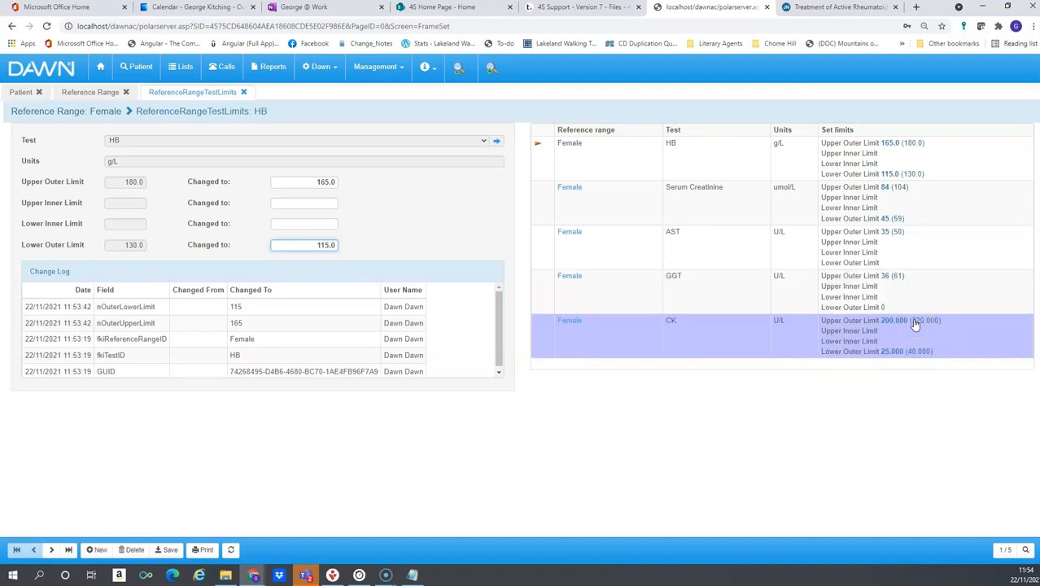
pyautogui.click(960, 328)
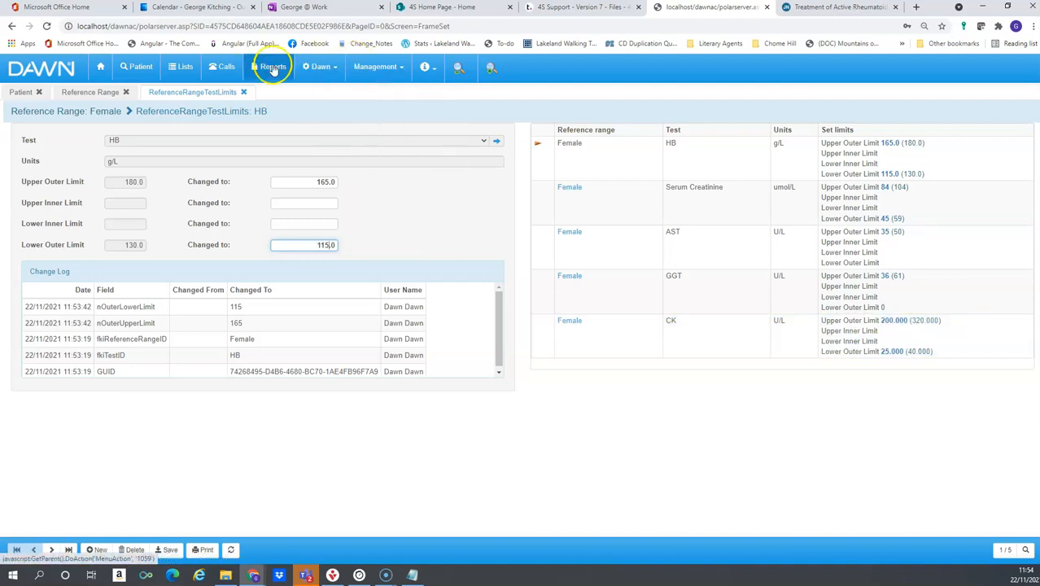
# Close the test limits and reference range pages and open the patient's Rheumatology treatment plan.
pyautogui.click(244, 92)
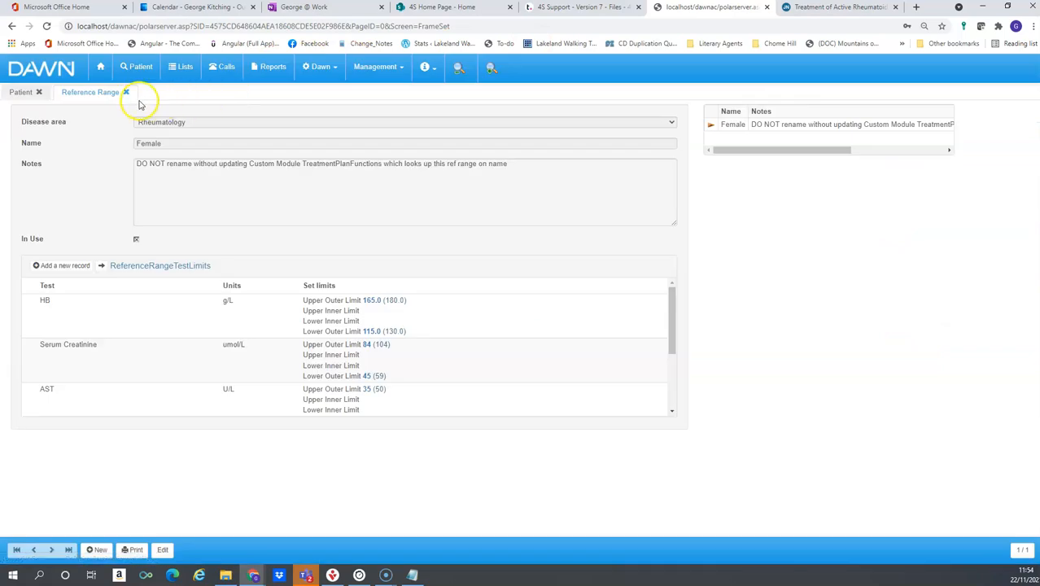
pyautogui.click(127, 93)
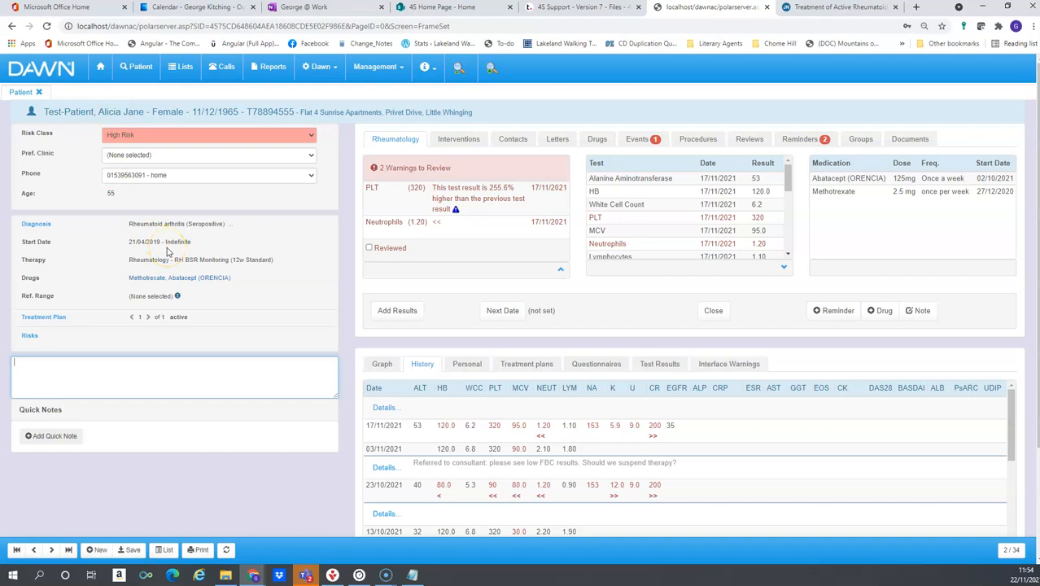
pyautogui.click(48, 320)
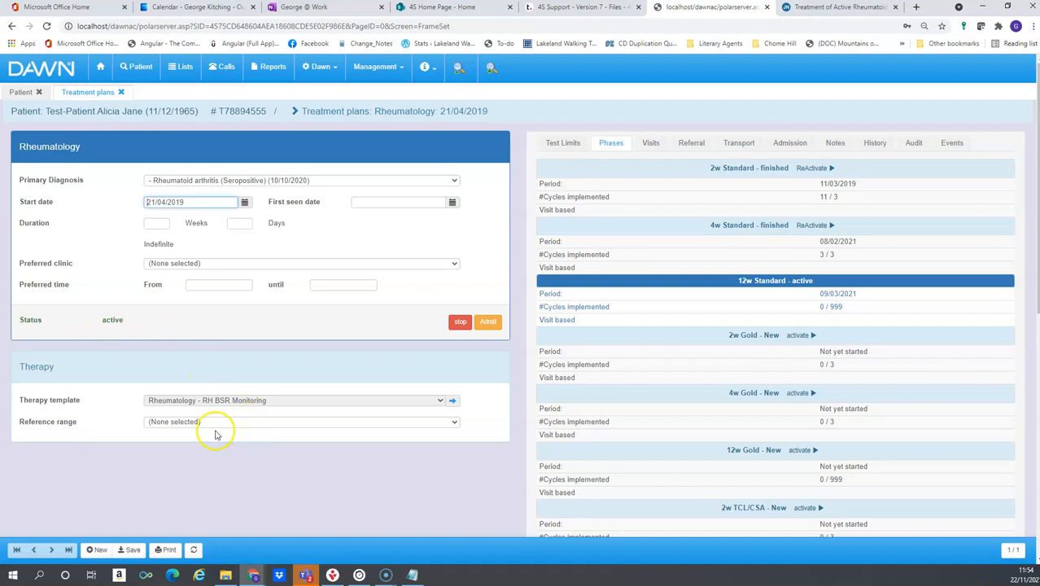
# Set the treatment plan's reference range to Female, save the plan and return to the patient record.
pyautogui.click(456, 422)
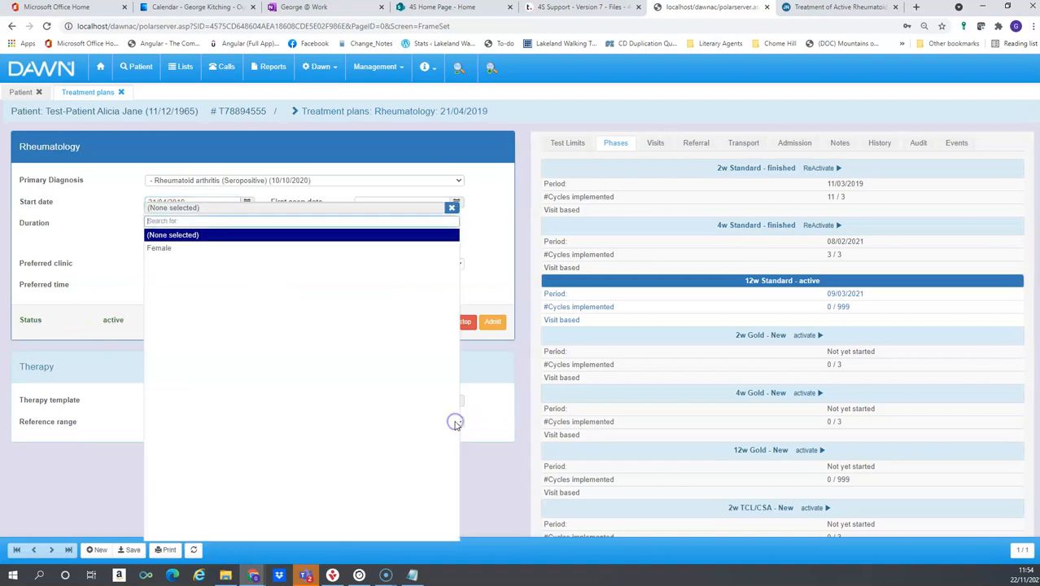
pyautogui.click(261, 247)
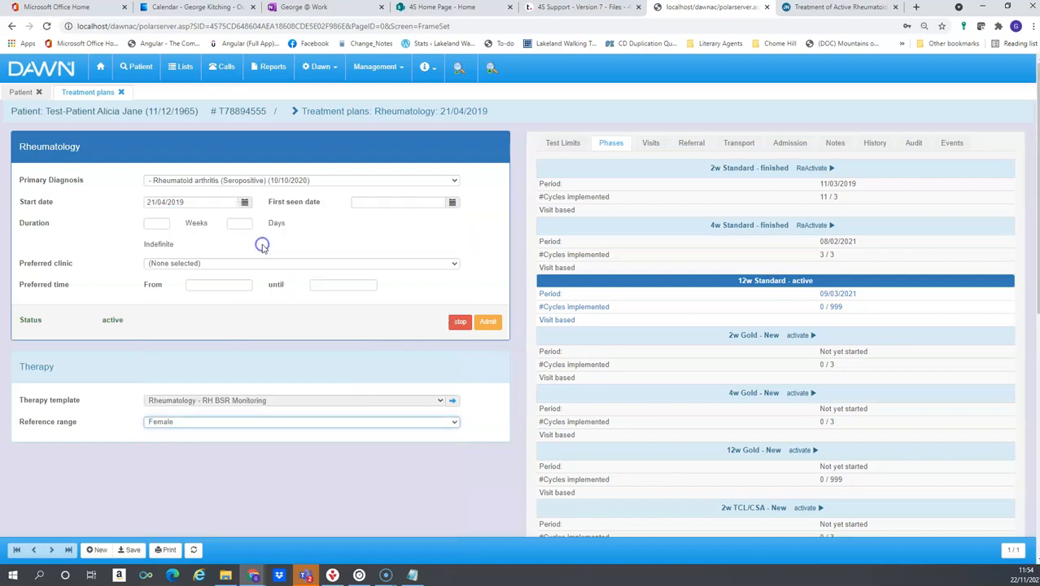
pyautogui.click(130, 550)
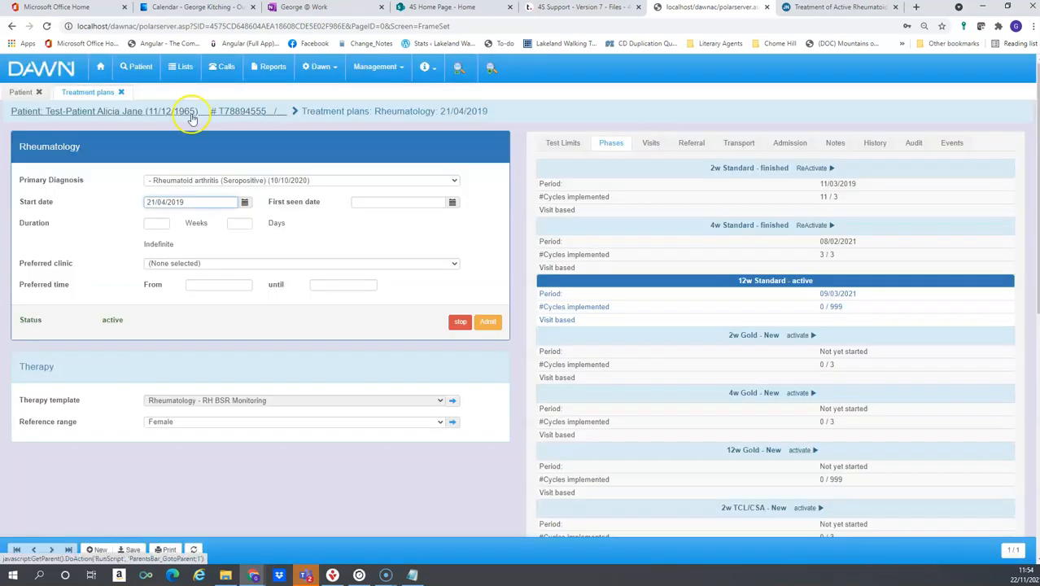
pyautogui.click(120, 92)
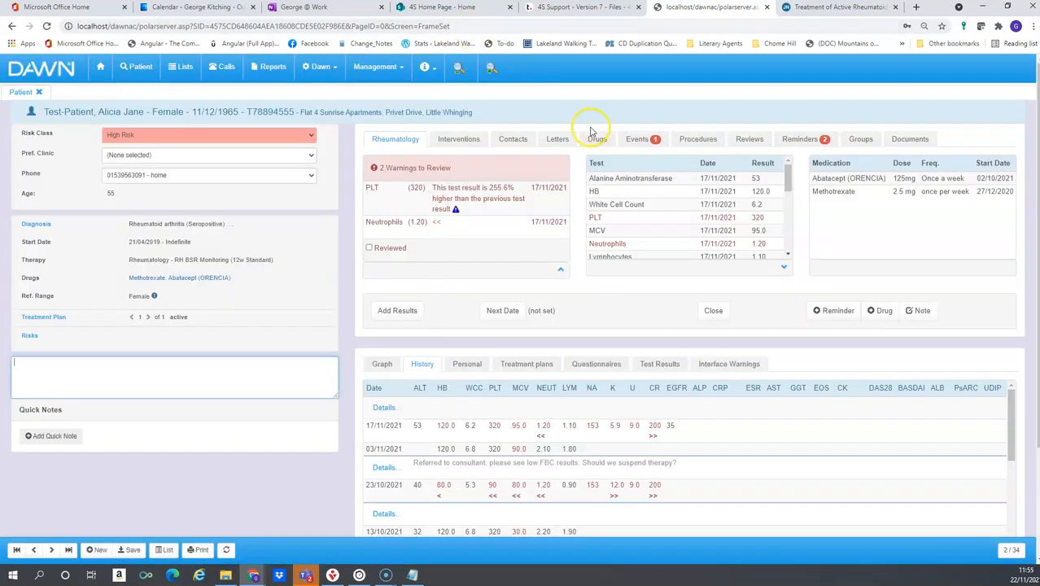
# Check the default, reference group, patient-specific and effective range limits for the patient's HB intervention.
pyautogui.click(458, 140)
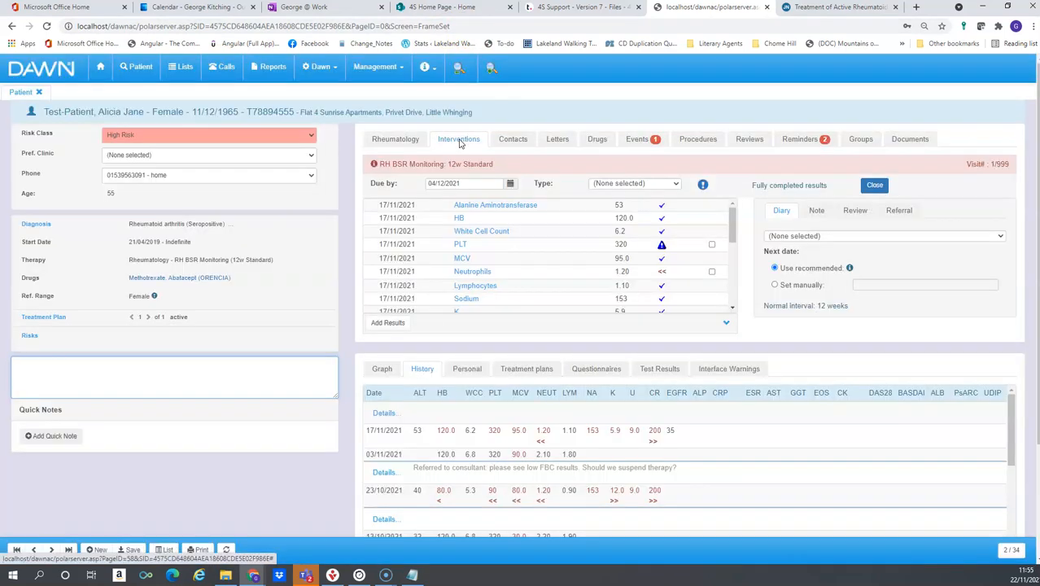
pyautogui.click(461, 221)
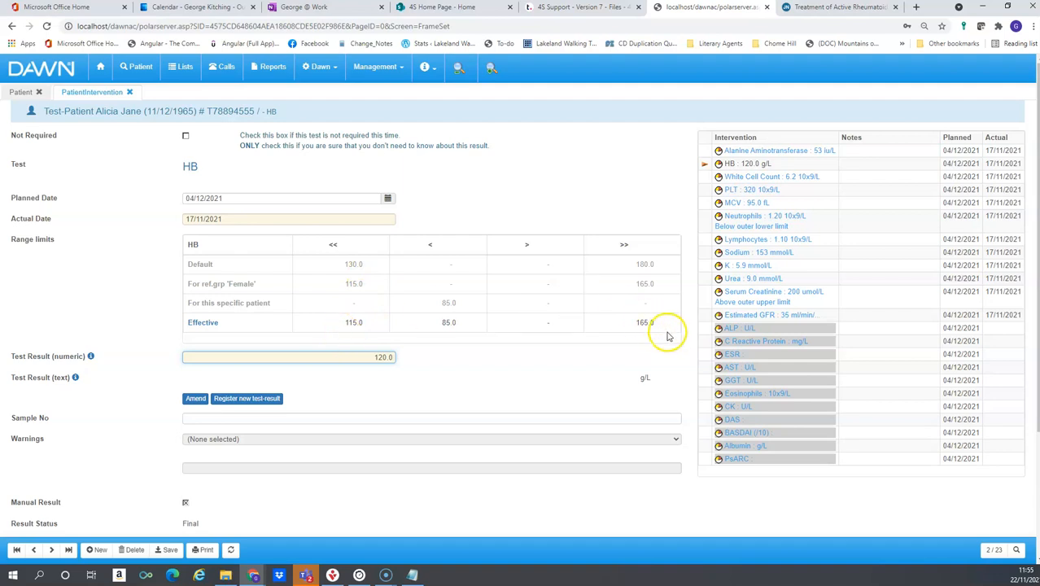
pyautogui.click(131, 93)
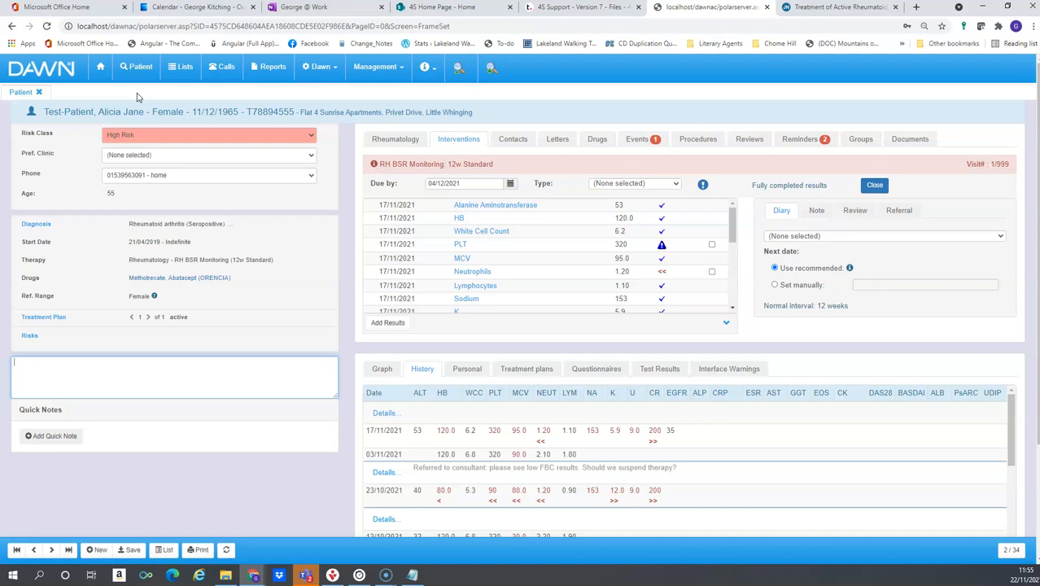
# Open the Albumin test limits record in the patient's Rheumatology treatment plan.
pyautogui.hotkey('alt', 'Tab')
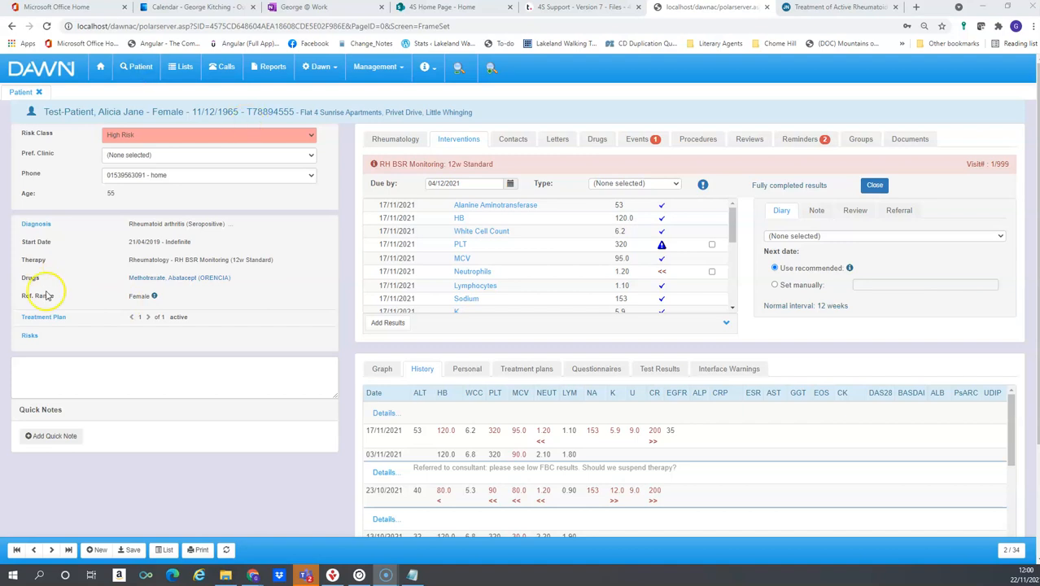
pyautogui.click(46, 320)
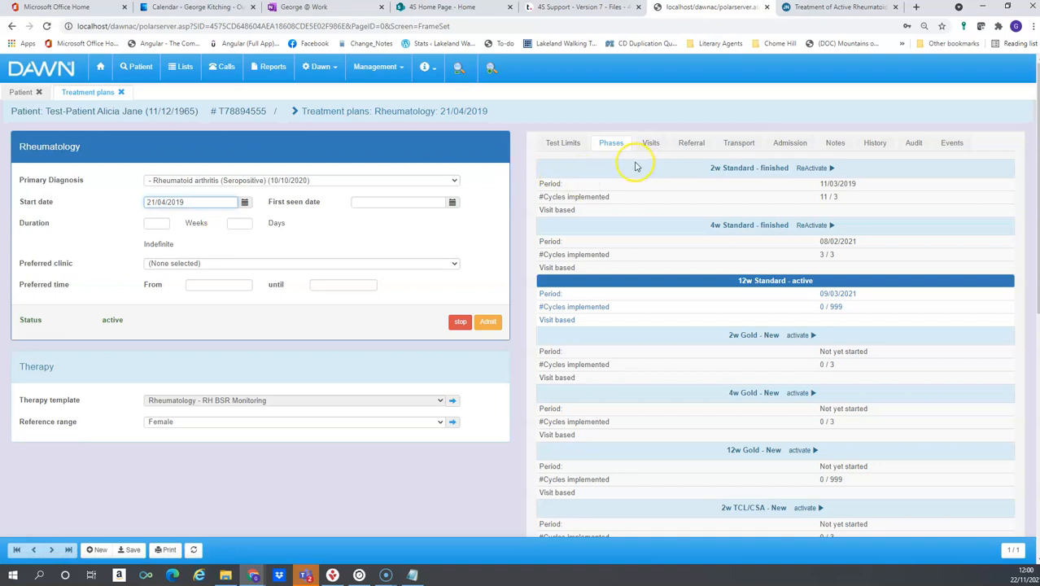
pyautogui.click(557, 144)
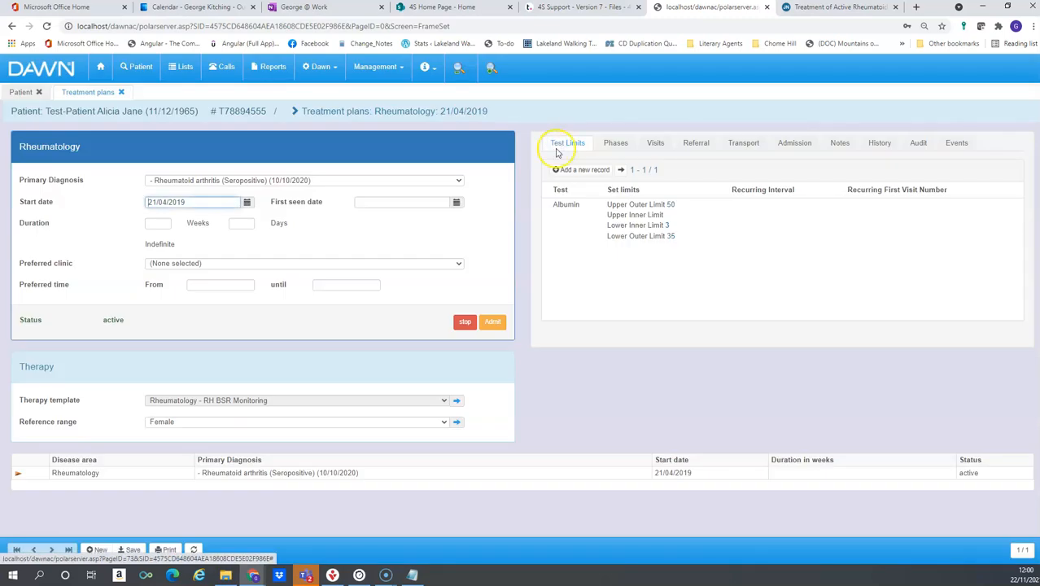
pyautogui.click(643, 237)
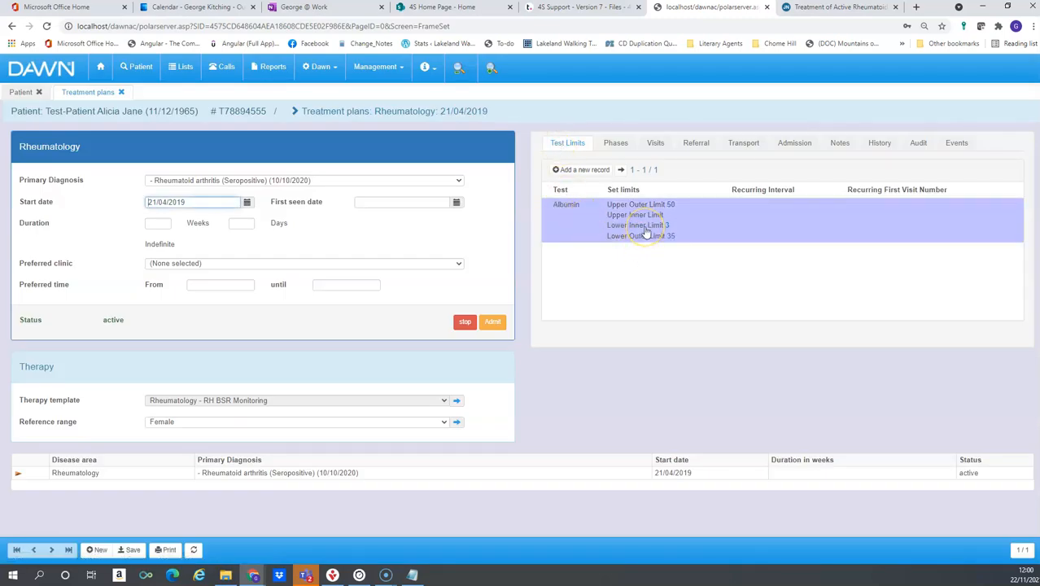
pyautogui.doubleClick(646, 233)
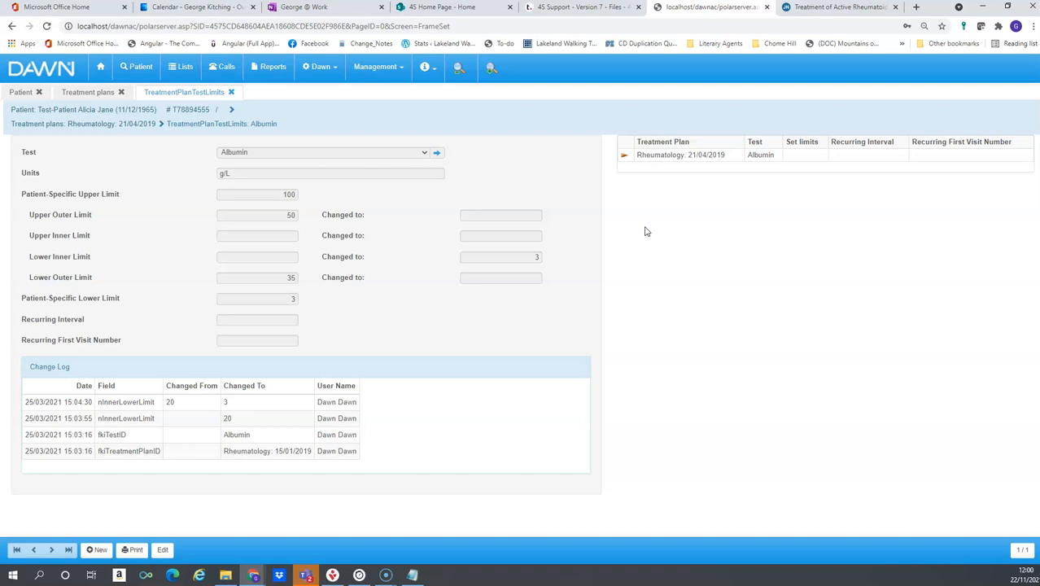
# Unlock the treatment plan's test limits for editing, acknowledge the safety warning, and add a new test limits record for HB.
pyautogui.click(96, 550)
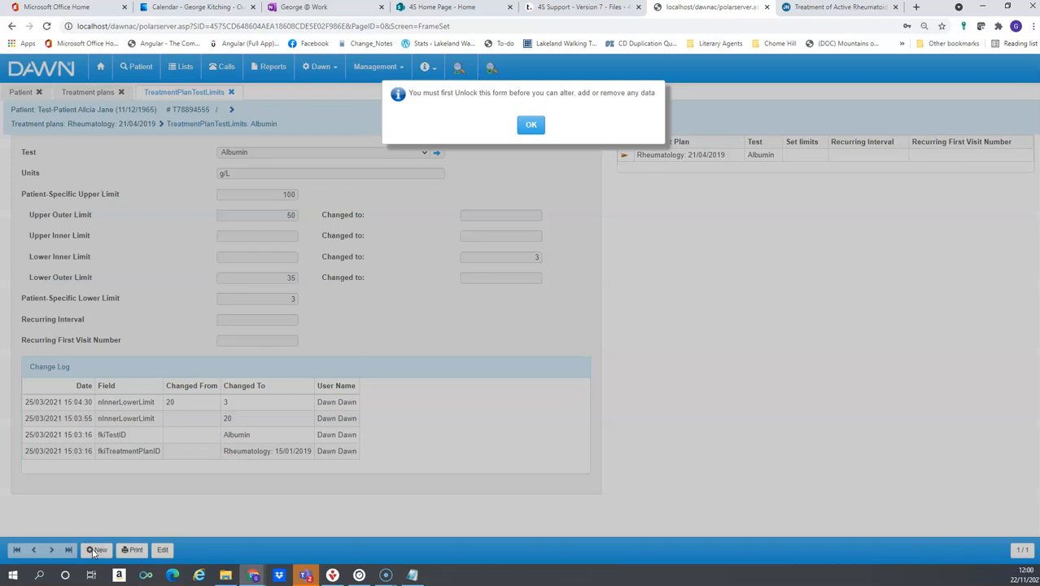
pyautogui.click(545, 122)
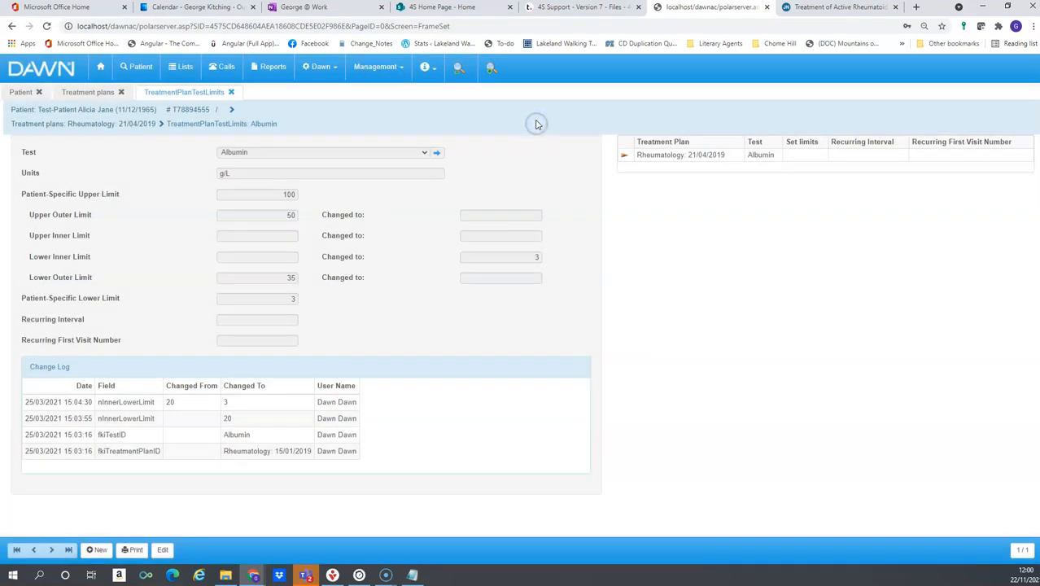
pyautogui.click(163, 550)
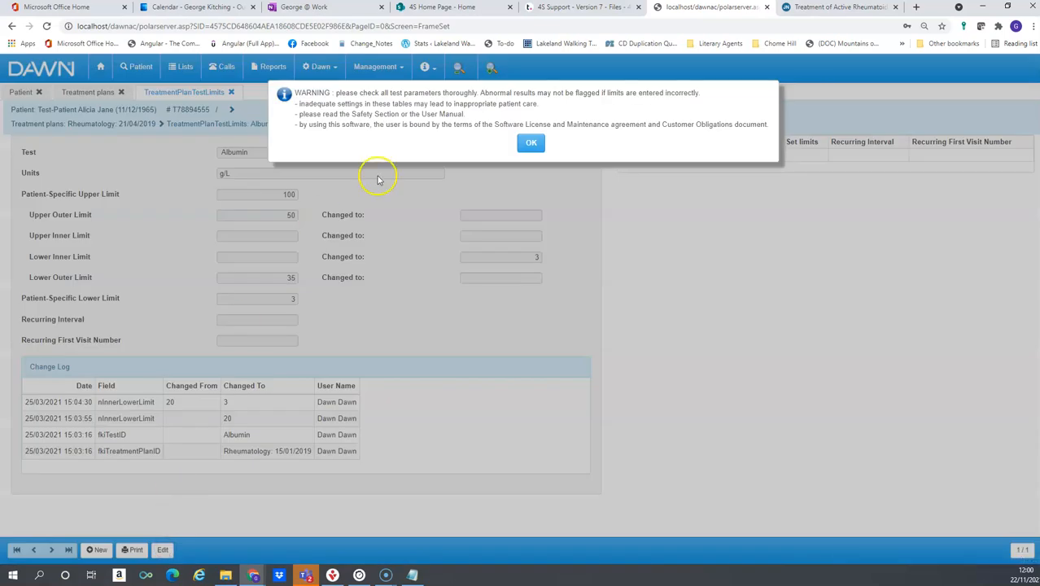
pyautogui.click(532, 144)
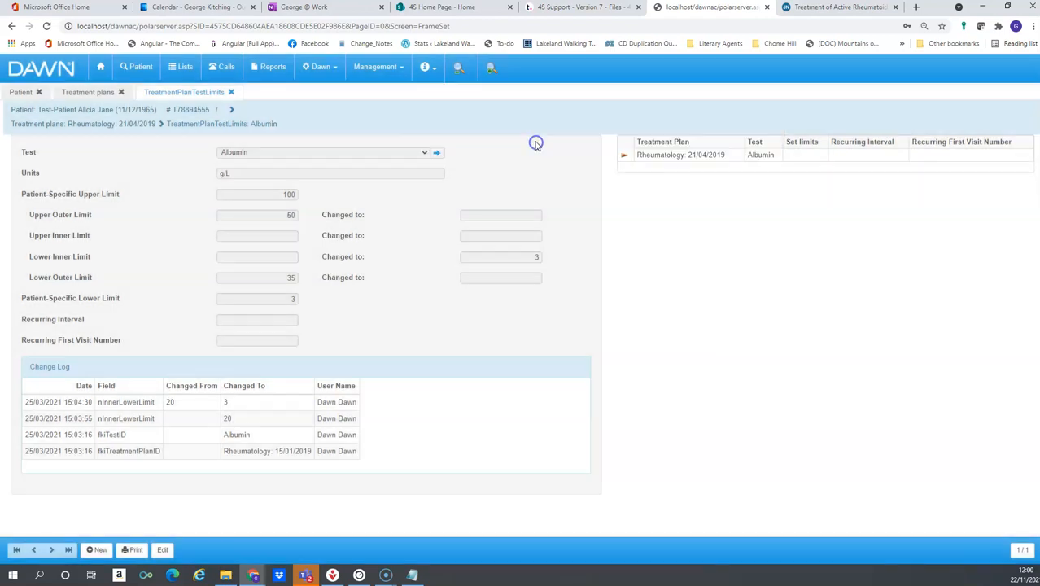
pyautogui.click(173, 552)
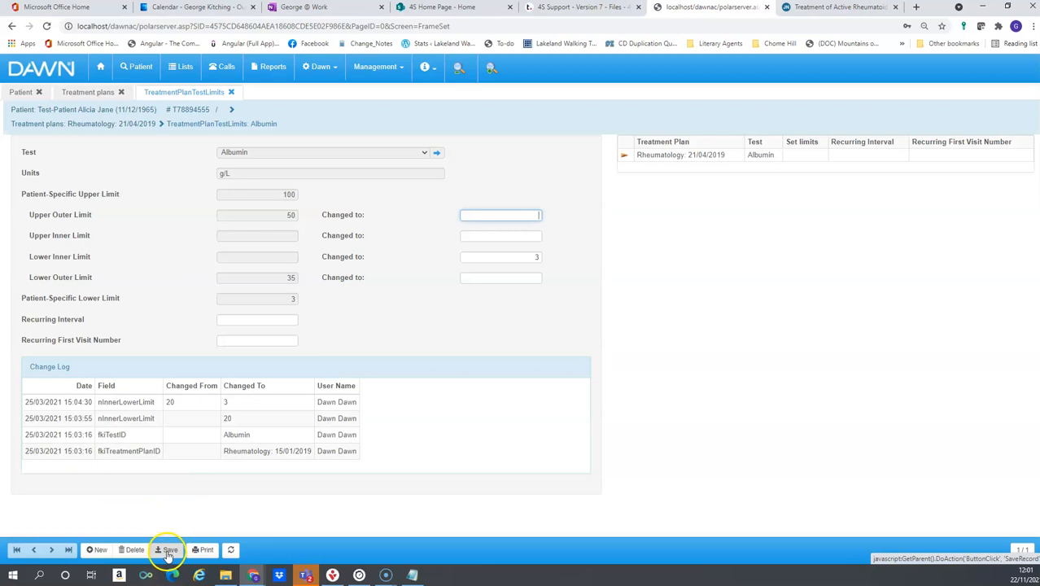
pyautogui.click(100, 551)
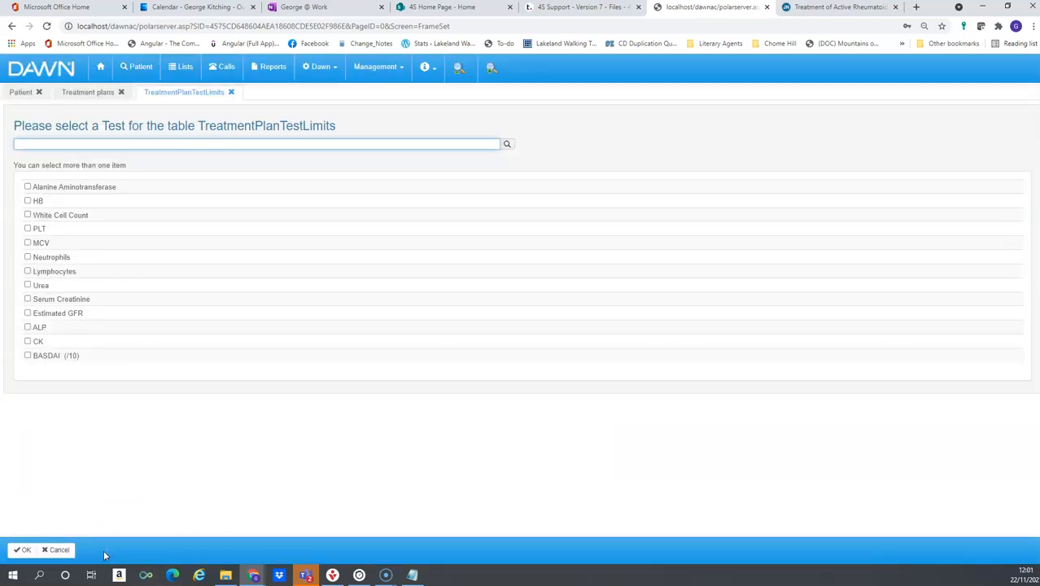
pyautogui.click(27, 200)
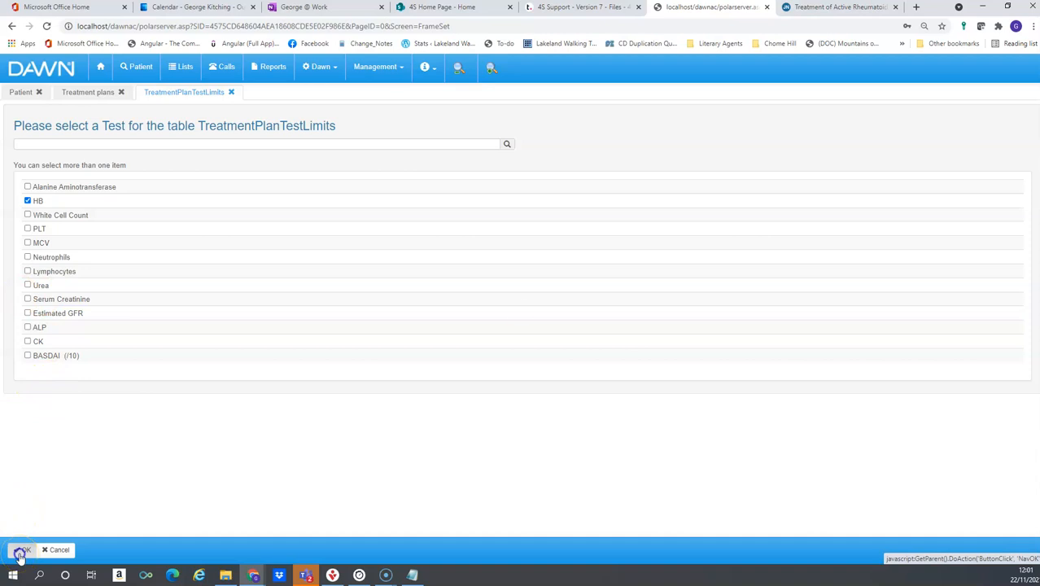
pyautogui.click(22, 551)
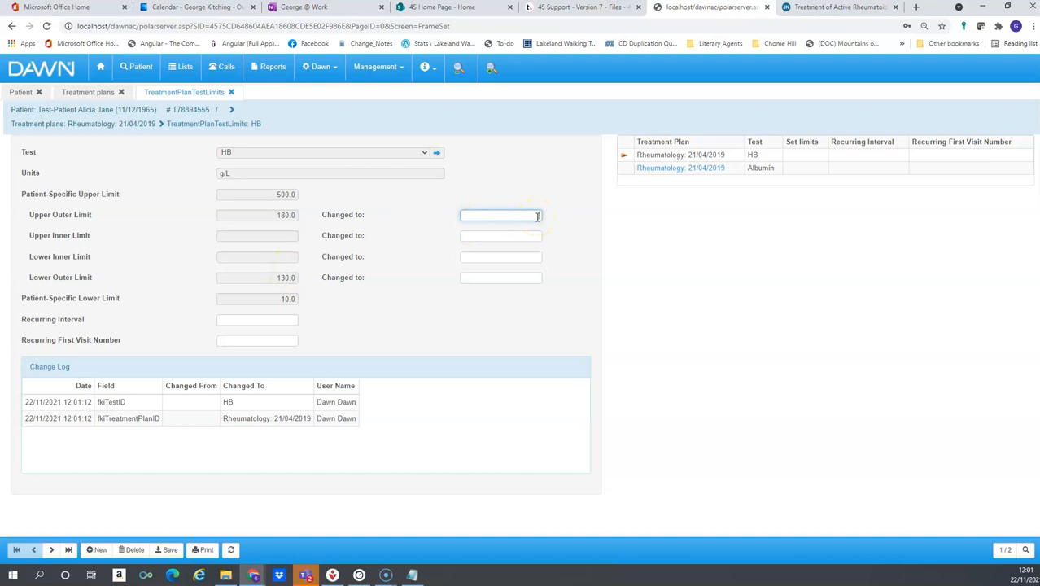
# Set the patient-specific Lower Outer Limit for HB to 105 and save the record.
pyautogui.press('BackSpace')
pyautogui.press('BackSpace')
pyautogui.press('BackSpace')
pyautogui.click(500, 279)
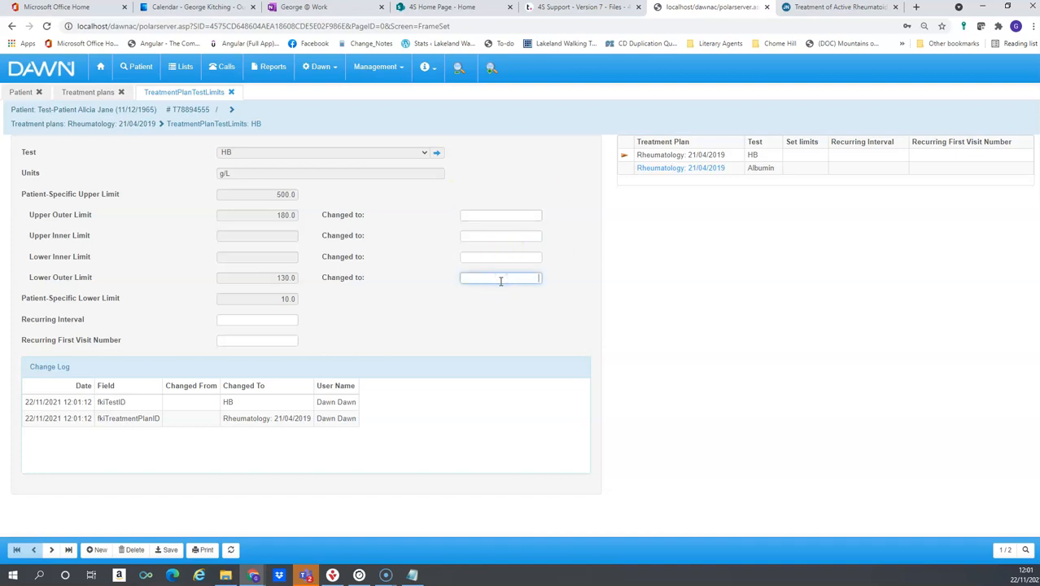
pyautogui.write('105')
pyautogui.click(505, 321)
pyautogui.click(170, 550)
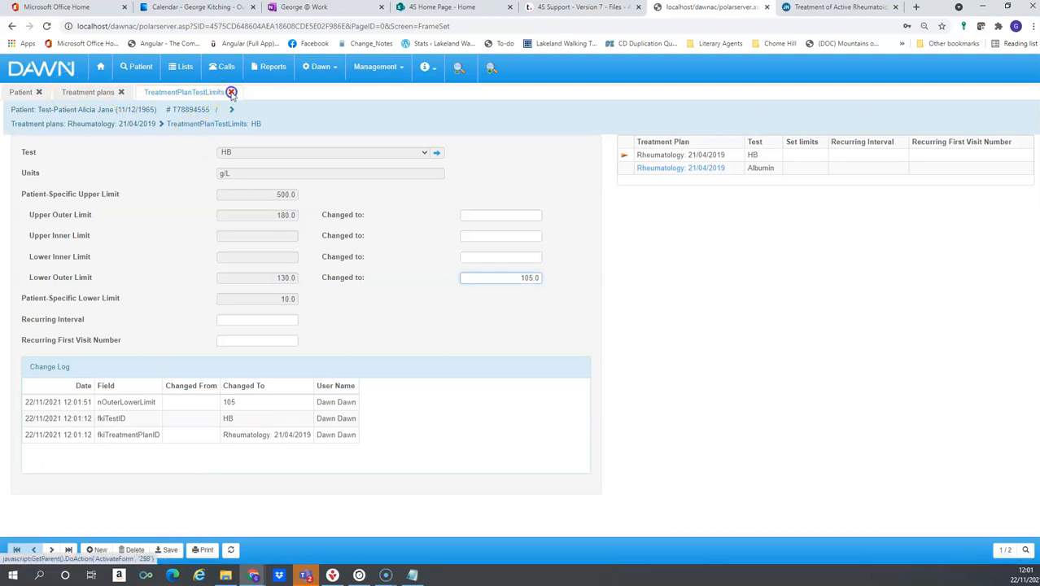
# Close the test limits and treatment plan pages and open the HB intervention in the patient record.
pyautogui.click(230, 92)
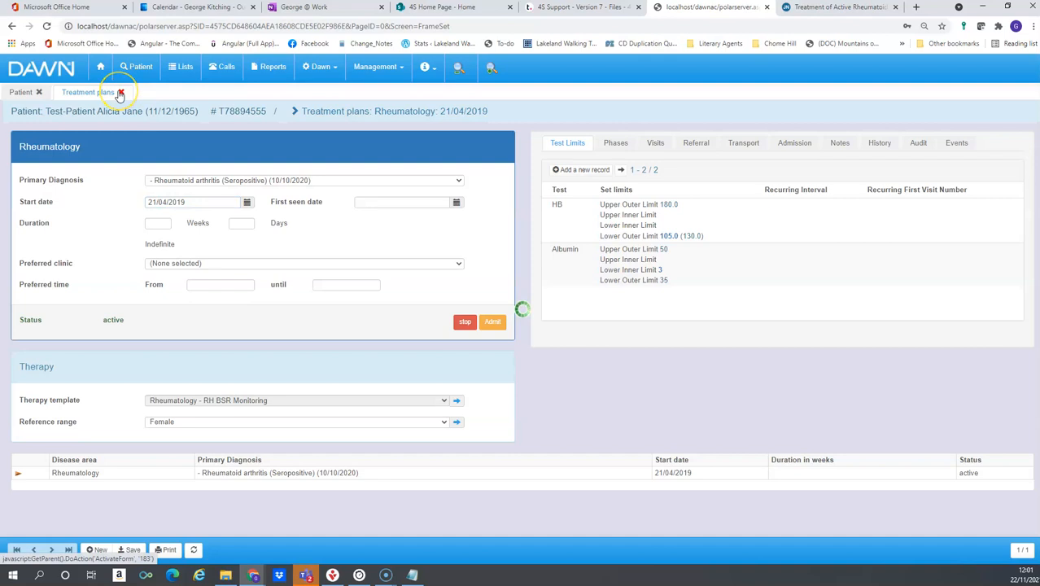
pyautogui.click(120, 94)
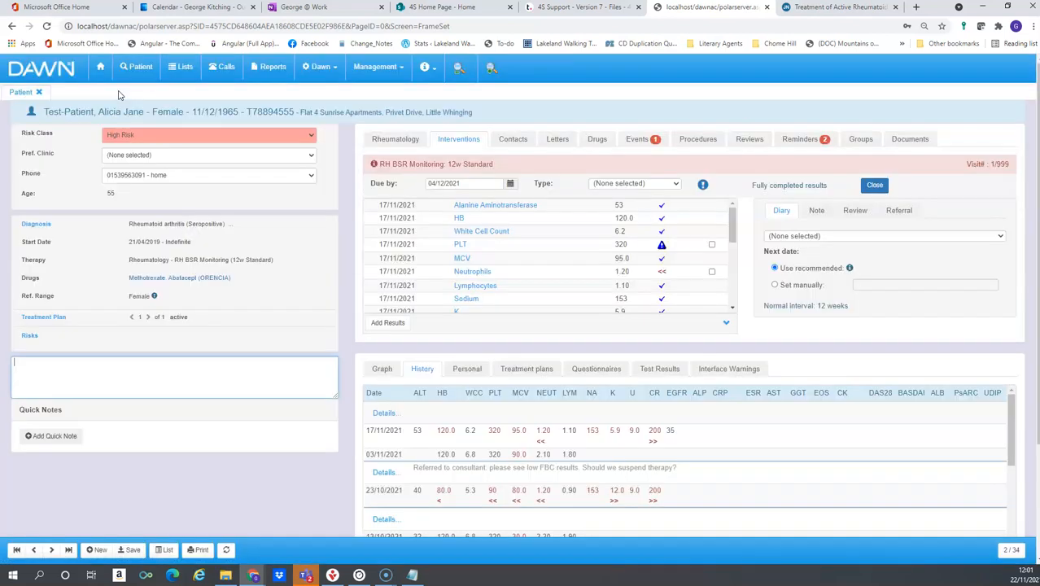
pyautogui.click(460, 219)
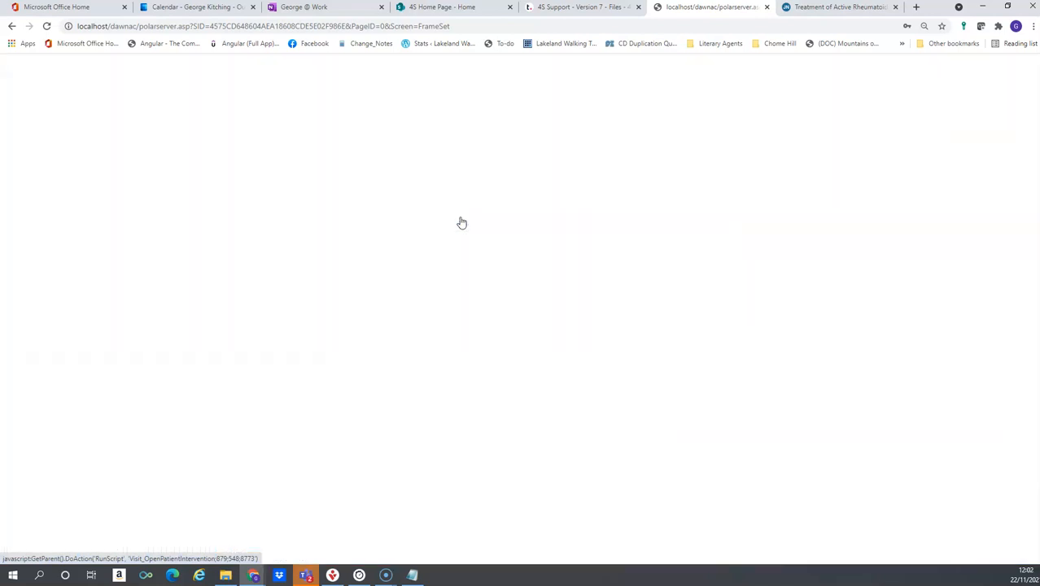